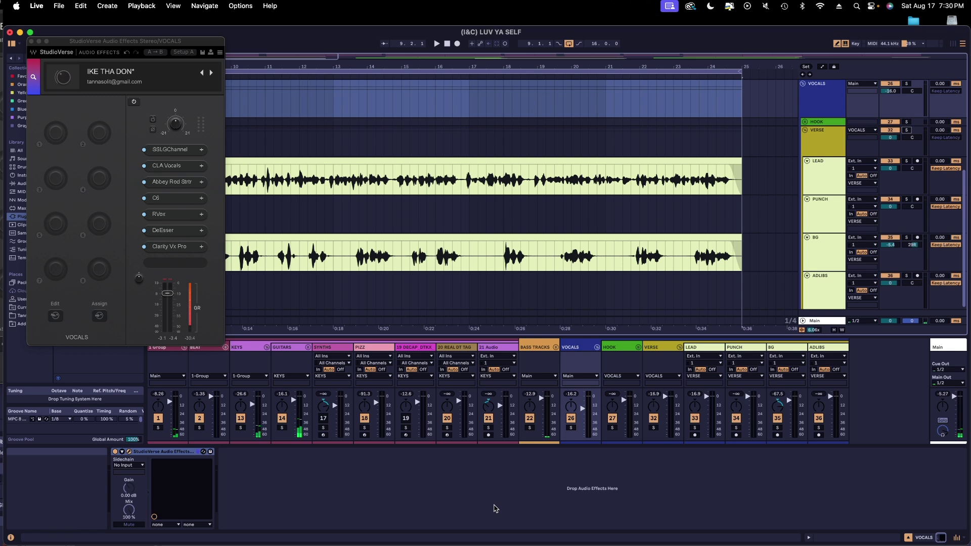
Step: Preview the vocal chain, then load Waves F6-RTA(sc) into the empty chain slot
{"action": "key", "text": "space"}
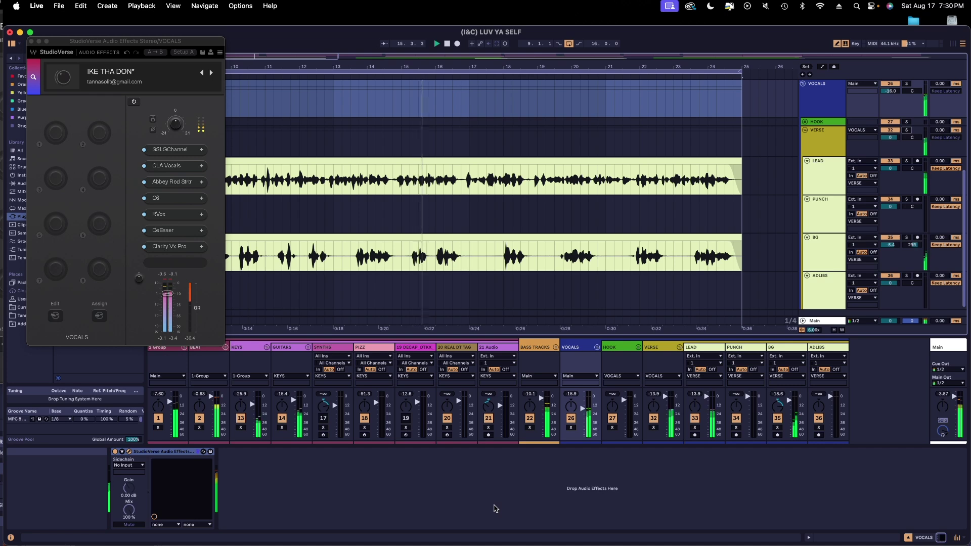
{"action": "key", "text": "space"}
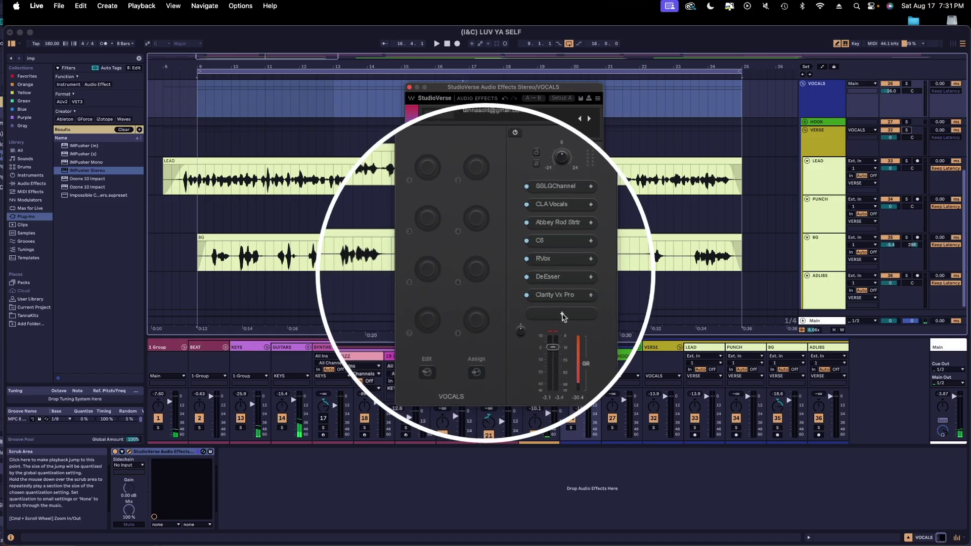
{"action": "left_click", "coordinate": [533, 311]}
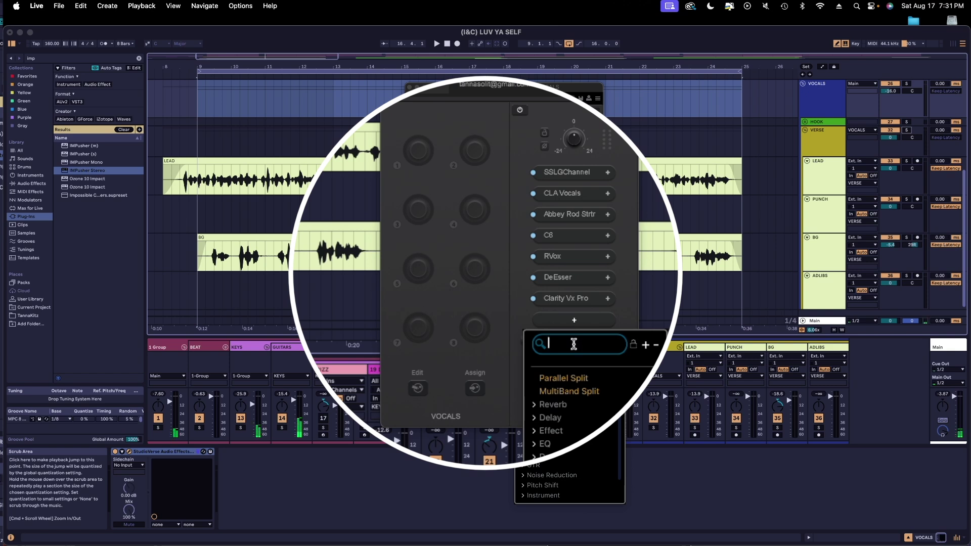
{"action": "type", "text": "f6"}
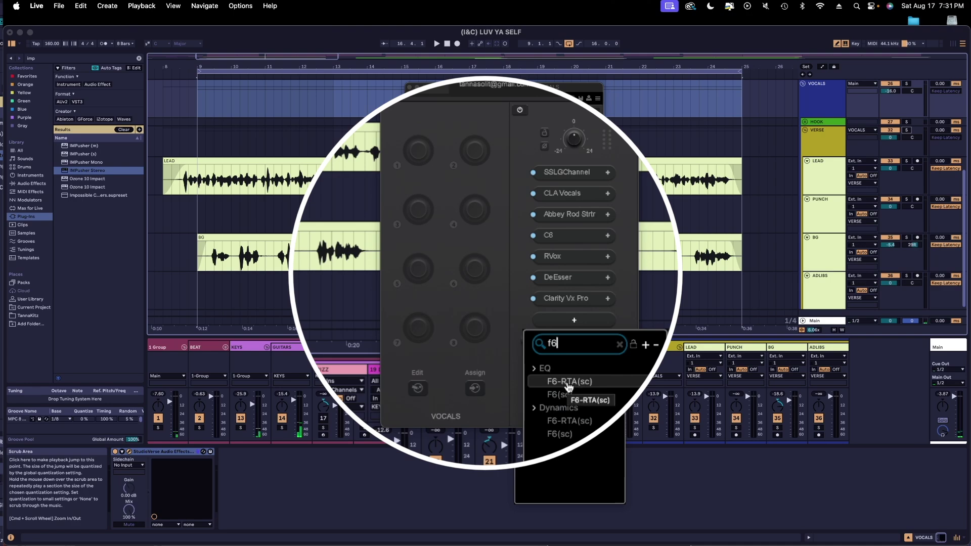
{"action": "left_click", "coordinate": [568, 383]}
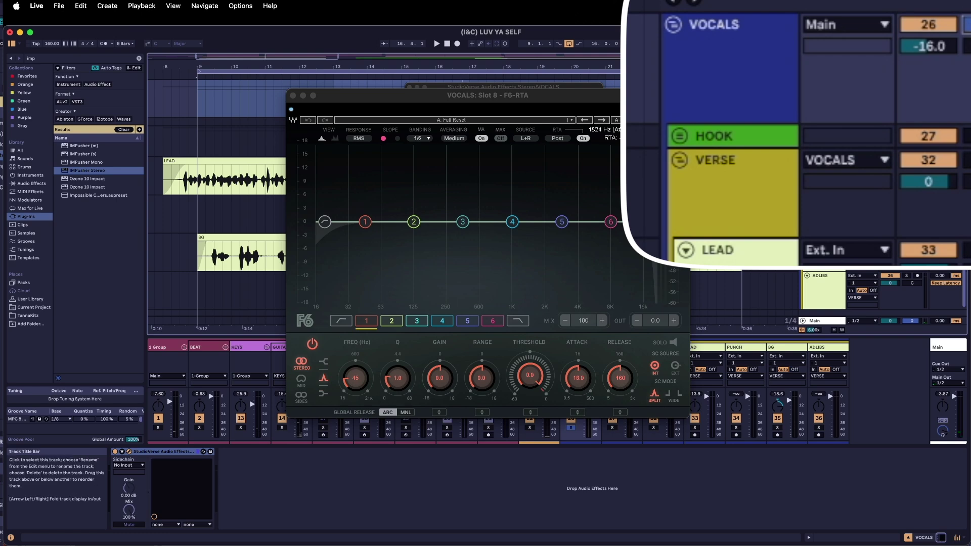
{"action": "key", "text": "space"}
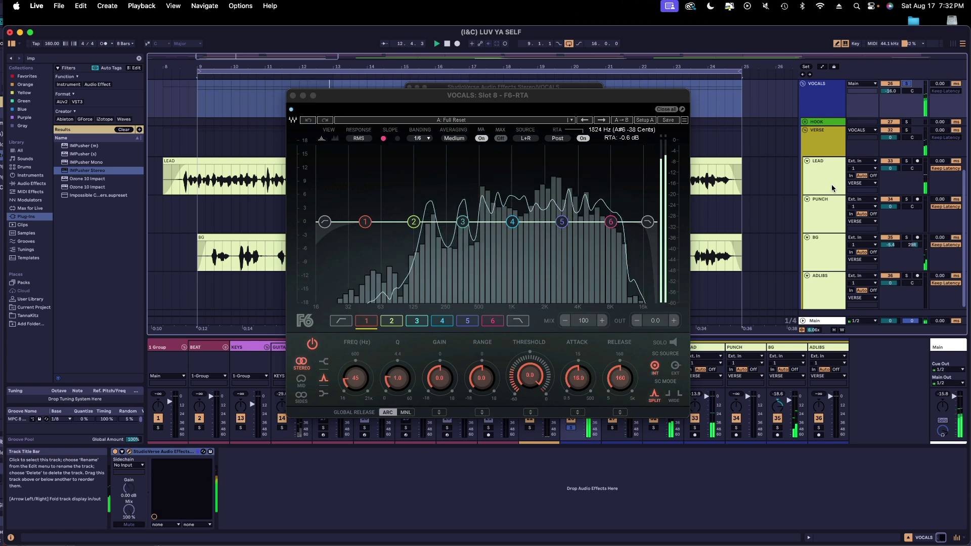
{"action": "key", "text": "space"}
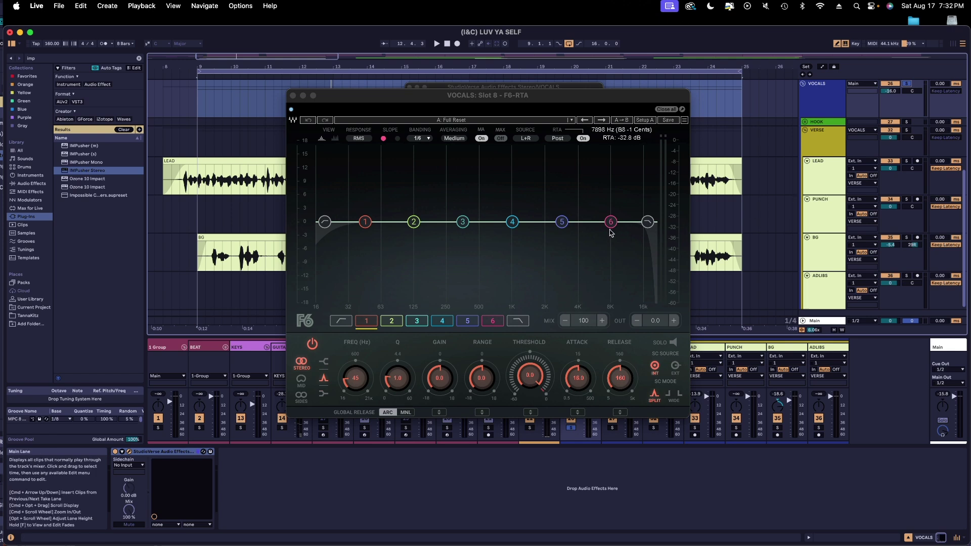
{"action": "key", "text": "space"}
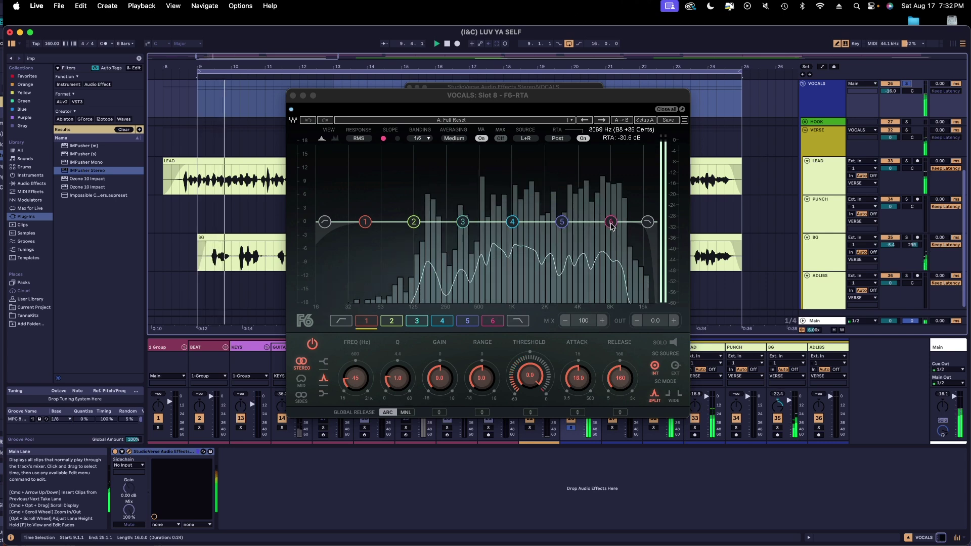
{"action": "left_click", "coordinate": [612, 223]}
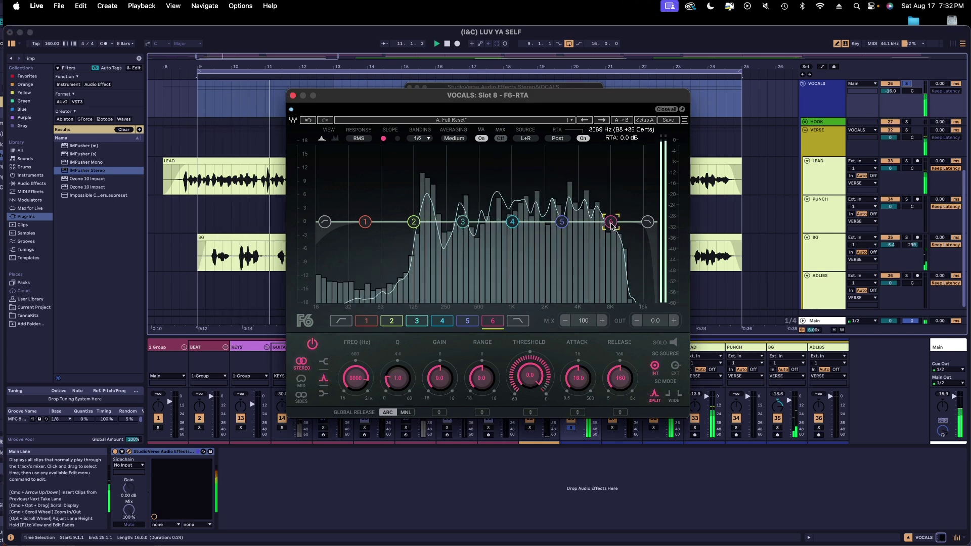
Step: Turn F6 band 6 into a Q 60, -4.2 dB cut near 7283 Hz
{"action": "key", "text": "space"}
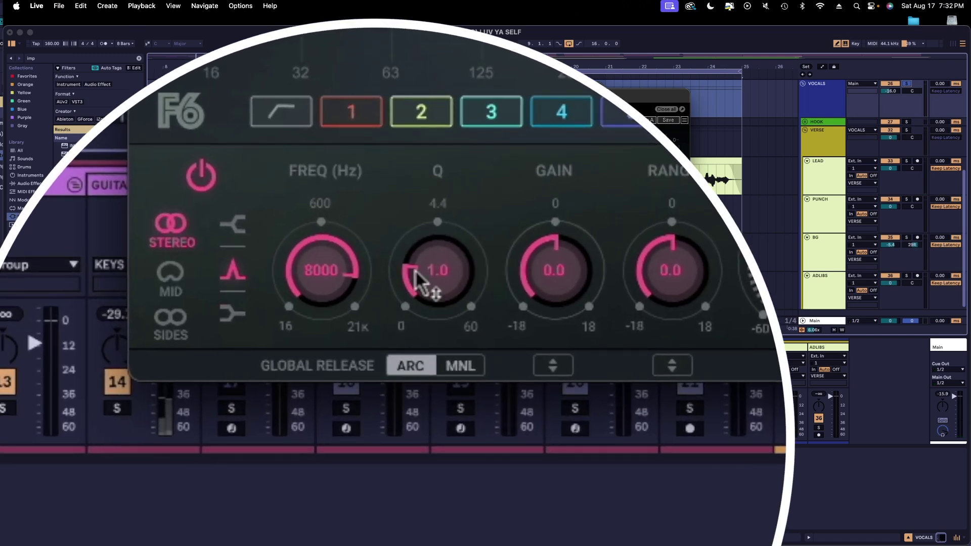
{"action": "left_click_drag", "start_coordinate": [440, 288], "coordinate": [436, 229]}
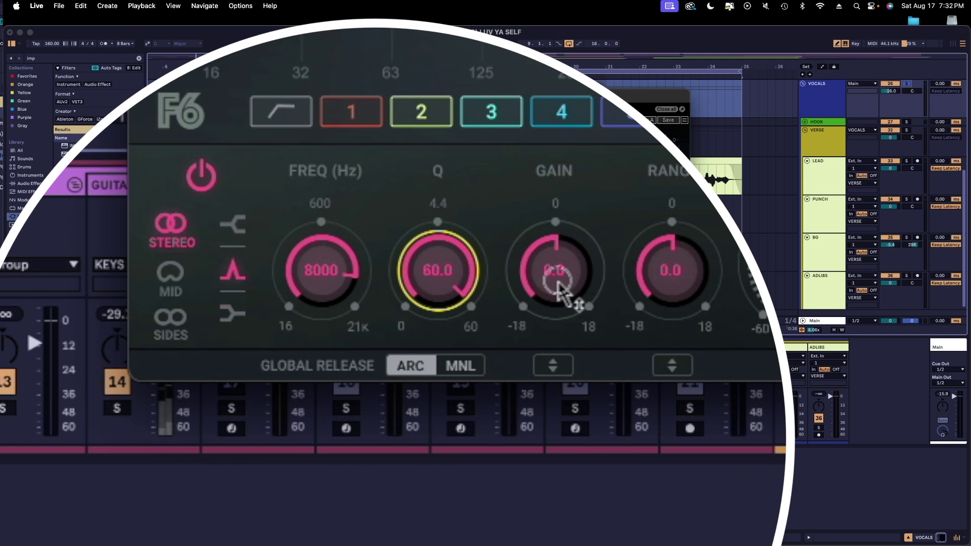
{"action": "left_click_drag", "start_coordinate": [558, 287], "coordinate": [558, 231]}
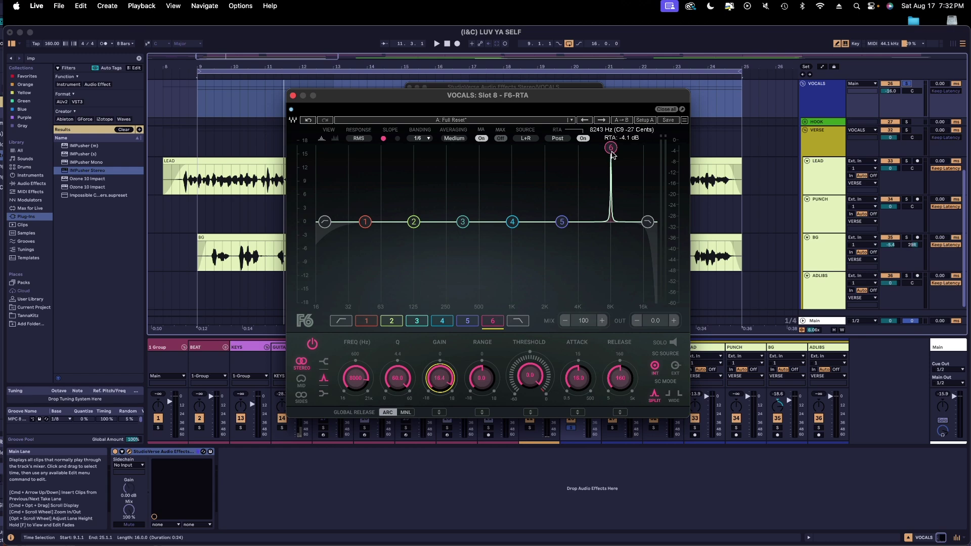
{"action": "key", "text": "space"}
{"action": "left_click_drag", "start_coordinate": [611, 150], "coordinate": [606, 152]}
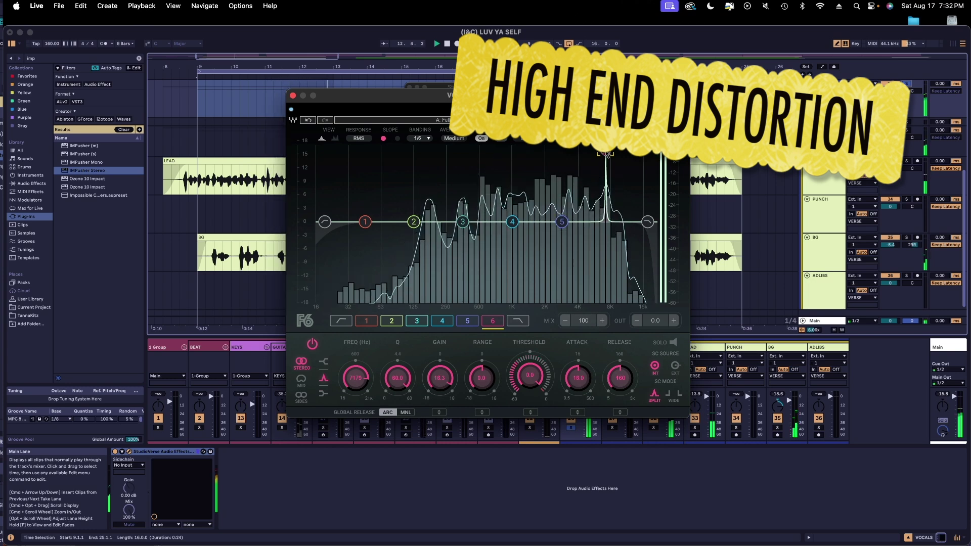
{"action": "left_click_drag", "start_coordinate": [606, 152], "coordinate": [608, 152]}
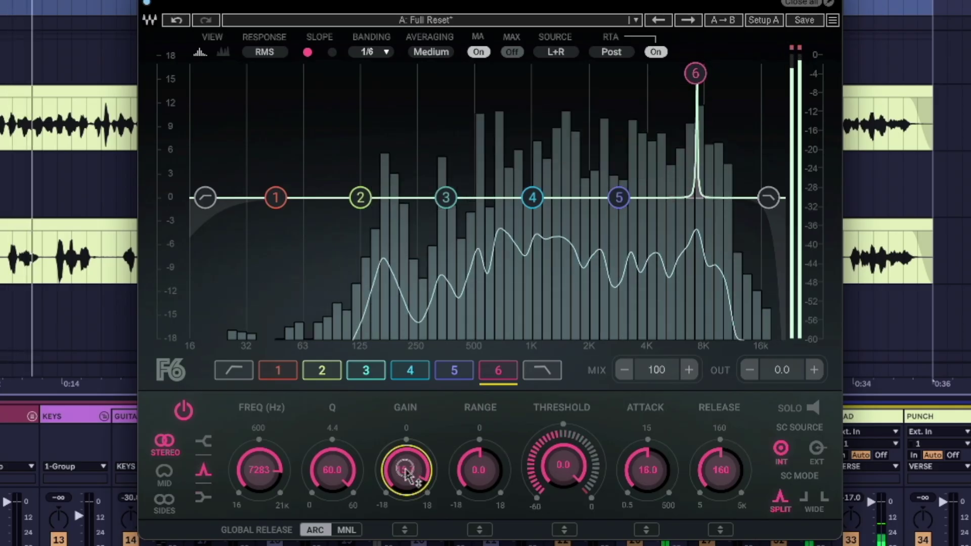
{"action": "left_click_drag", "start_coordinate": [440, 378], "coordinate": [440, 389]}
{"action": "left_click_drag", "start_coordinate": [406, 470], "coordinate": [406, 501]}
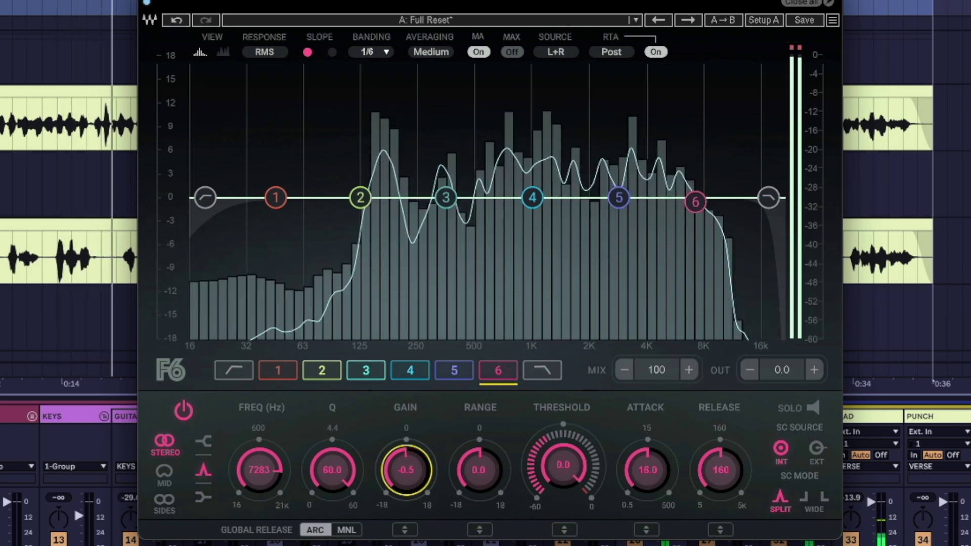
{"action": "left_click_drag", "start_coordinate": [492, 311], "coordinate": [486, 339]}
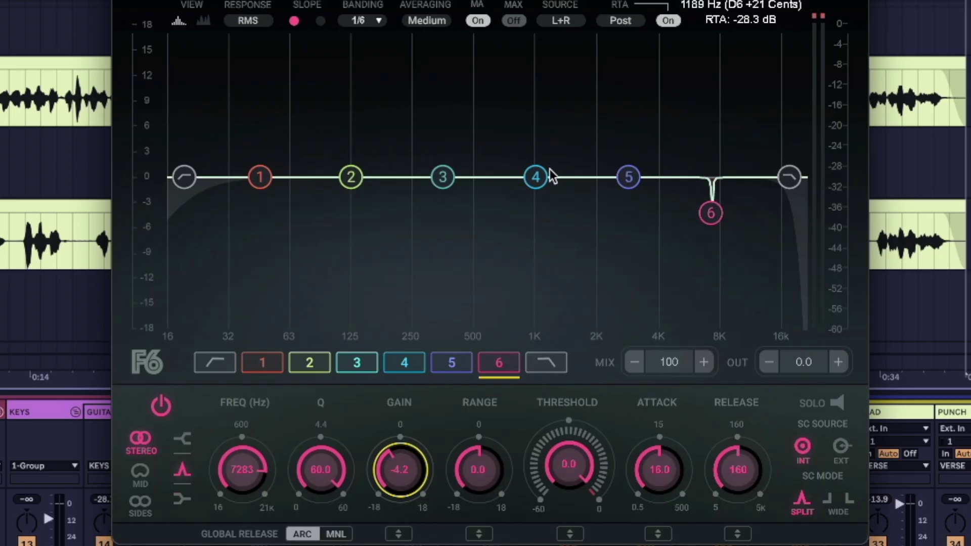
Step: Turn F6 band 4 into a Q 60, -4.5 dB cut at 1044 Hz
{"action": "left_click", "coordinate": [535, 179]}
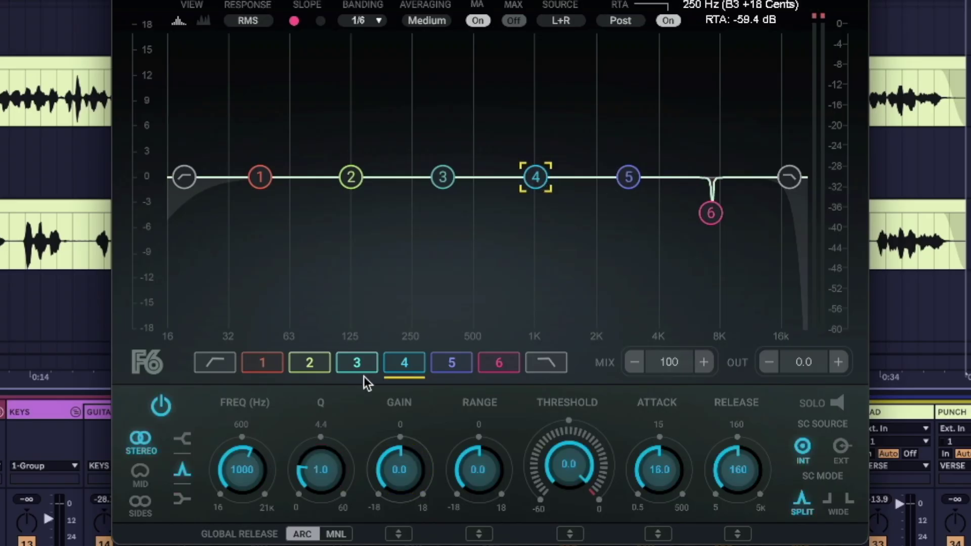
{"action": "left_click_drag", "start_coordinate": [321, 478], "coordinate": [386, 87]}
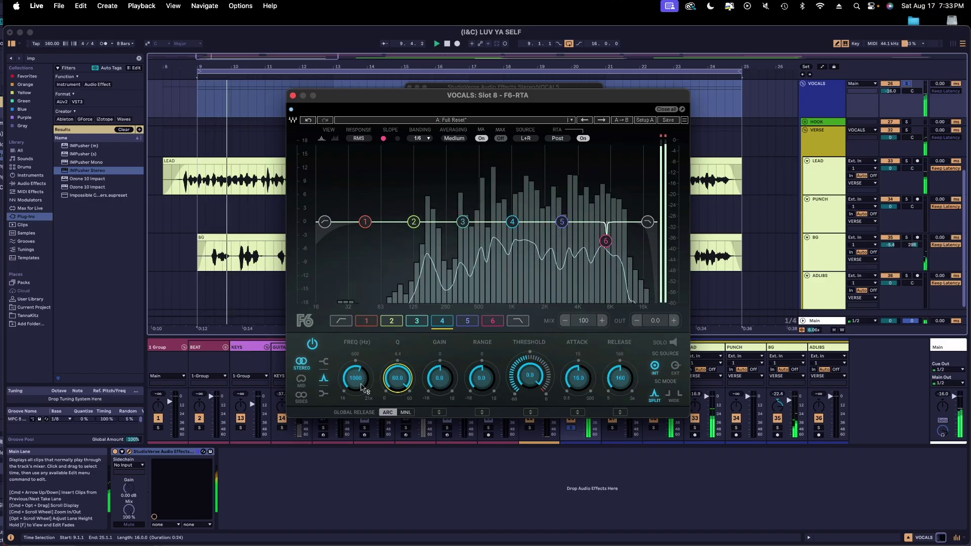
{"action": "mouse_move", "coordinate": [439, 377]}
{"action": "left_mouse_down"}
{"action": "mouse_move", "coordinate": [435, 345]}
{"action": "mouse_move", "coordinate": [497, 295]}
{"action": "left_mouse_up"}
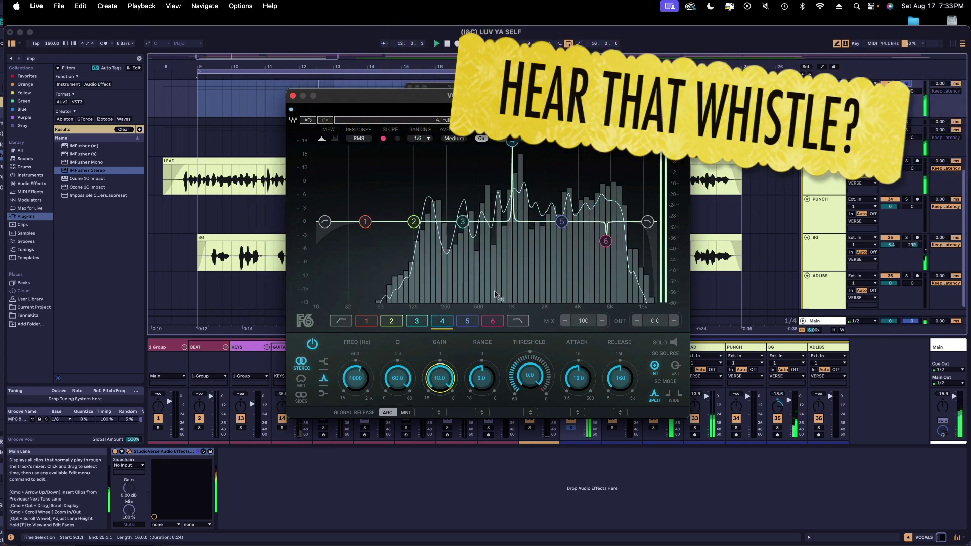
{"action": "left_click_drag", "start_coordinate": [512, 142], "coordinate": [515, 146]}
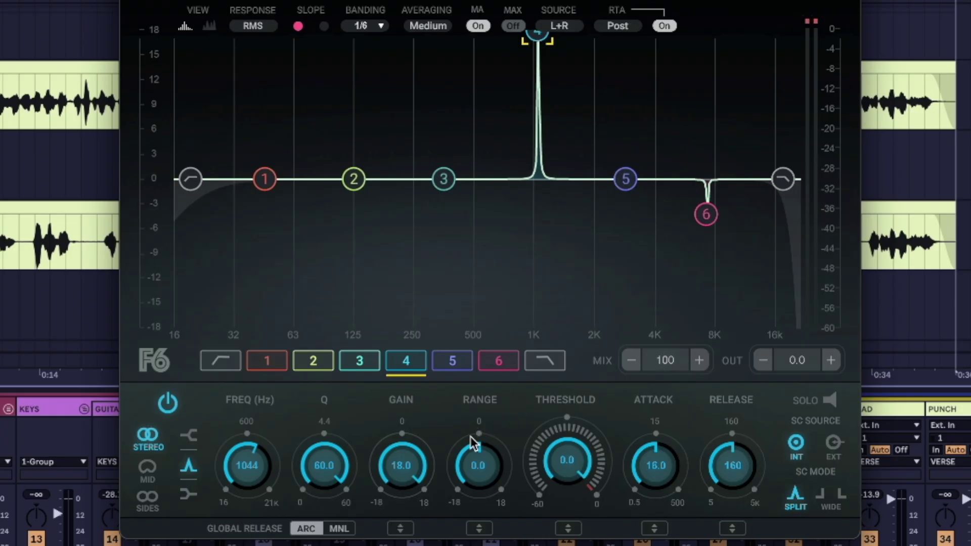
{"action": "key", "text": "space"}
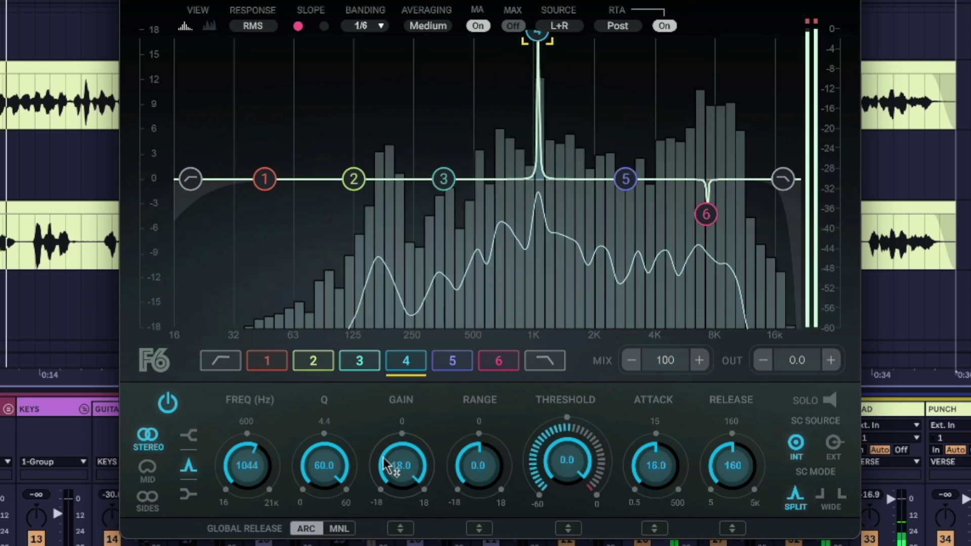
{"action": "left_click_drag", "start_coordinate": [389, 471], "coordinate": [388, 501]}
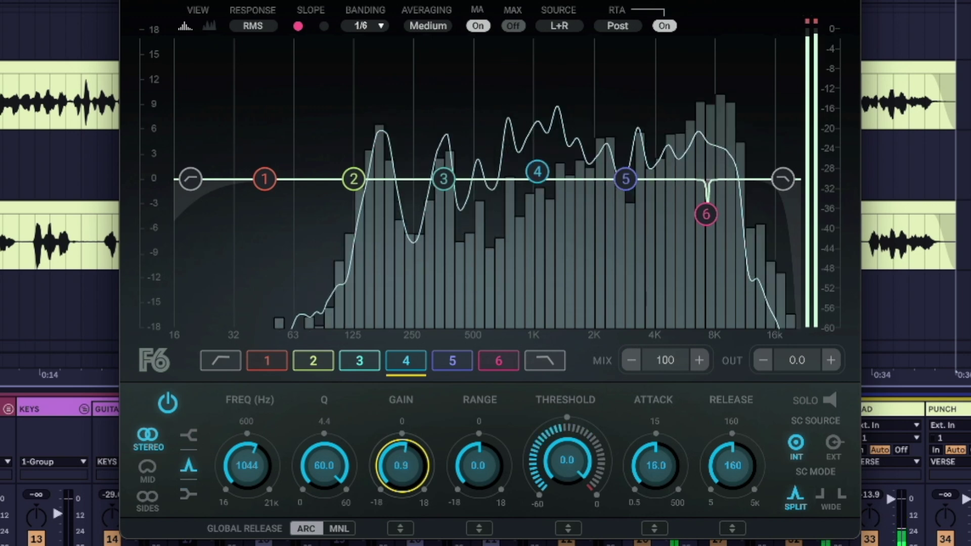
{"action": "mouse_move", "coordinate": [401, 465]}
{"action": "left_mouse_down"}
{"action": "mouse_move", "coordinate": [501, 314]}
{"action": "mouse_move", "coordinate": [497, 395]}
{"action": "mouse_move", "coordinate": [394, 467]}
{"action": "left_mouse_up"}
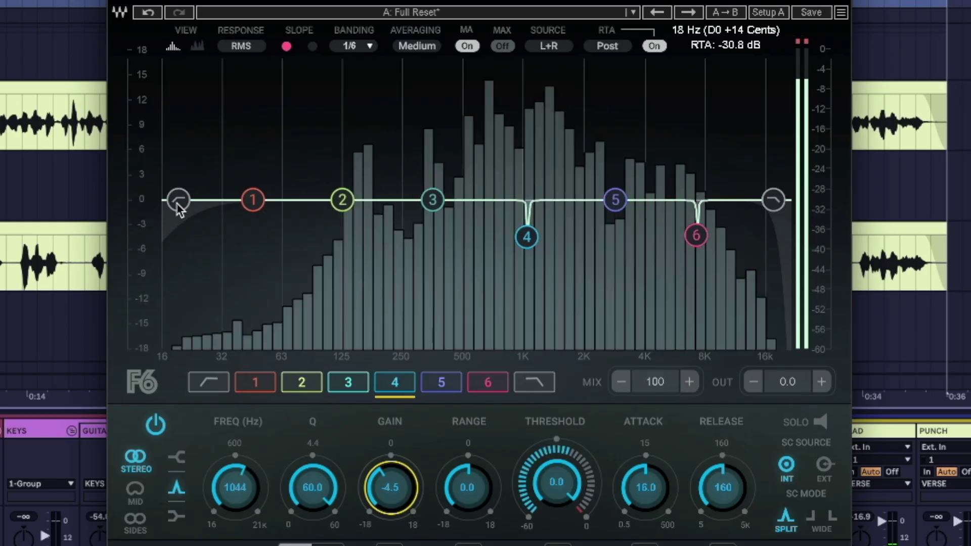
Step: Raise the F6 low-cut filter to about 90 Hz with a 12 dB/oct slope
{"action": "left_click_drag", "start_coordinate": [325, 224], "coordinate": [361, 231]}
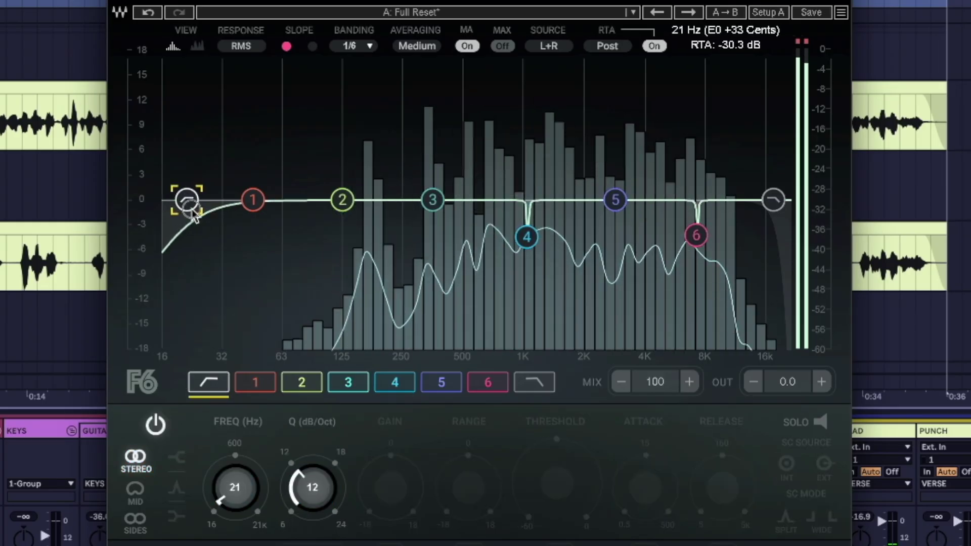
{"action": "left_click_drag", "start_coordinate": [243, 215], "coordinate": [376, 221]}
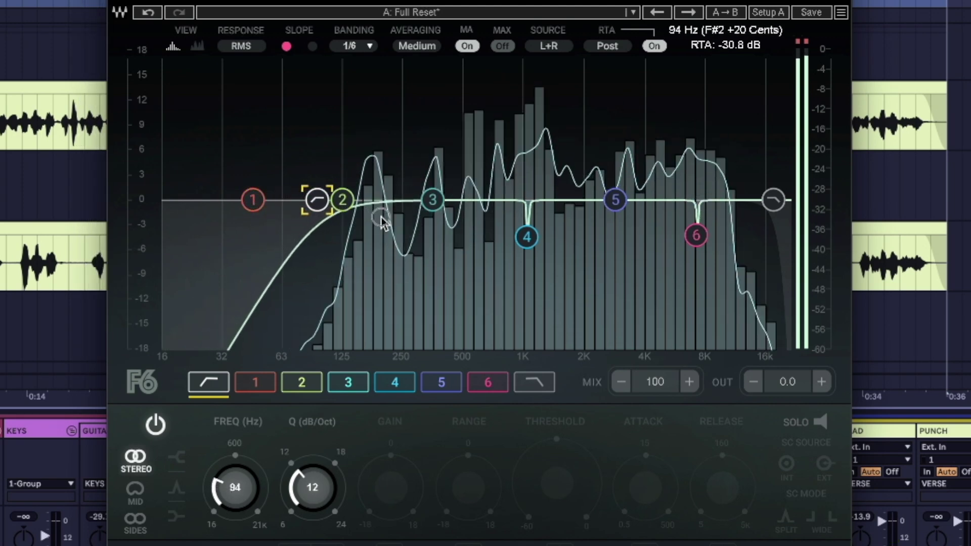
{"action": "left_click_drag", "start_coordinate": [376, 220], "coordinate": [373, 217]}
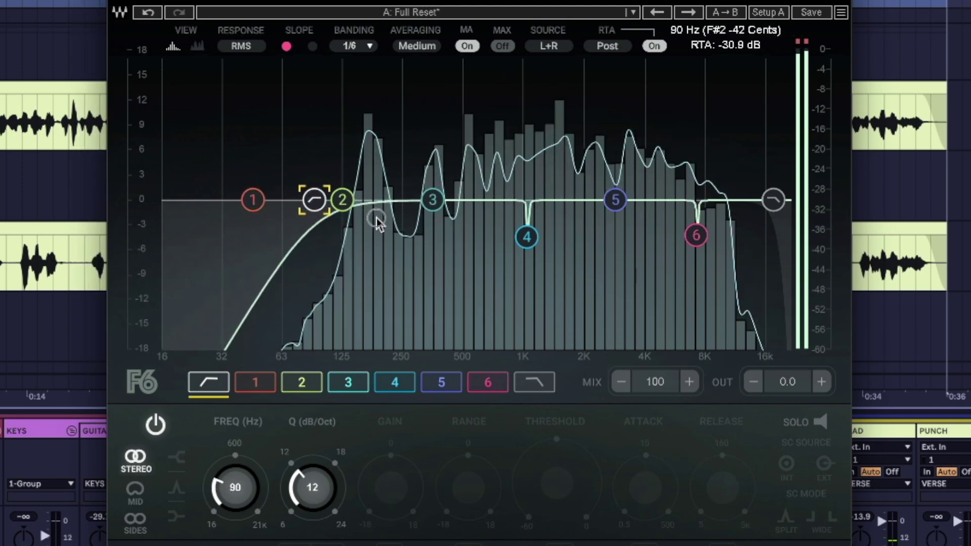